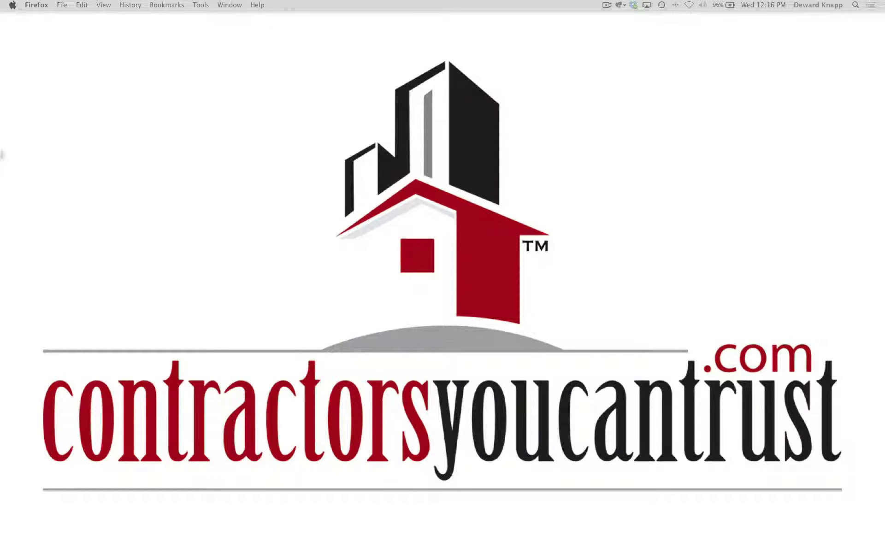
Step: Bring the Firefox window with the Ecwid Products list, filtered to Tumblers, into view
{"action": "left_click_drag", "start_coordinate": [323, 549], "coordinate": [261, 27]}
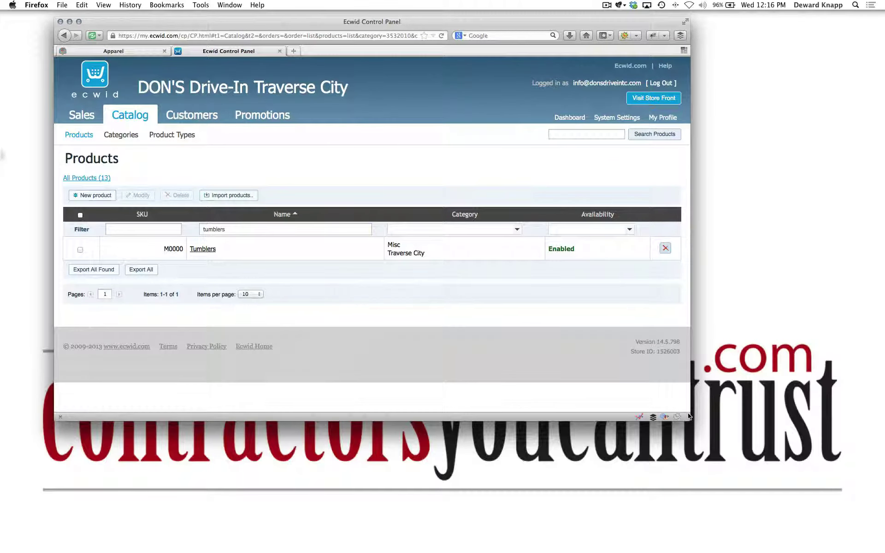
{"action": "left_click_drag", "start_coordinate": [688, 419], "coordinate": [590, 480]}
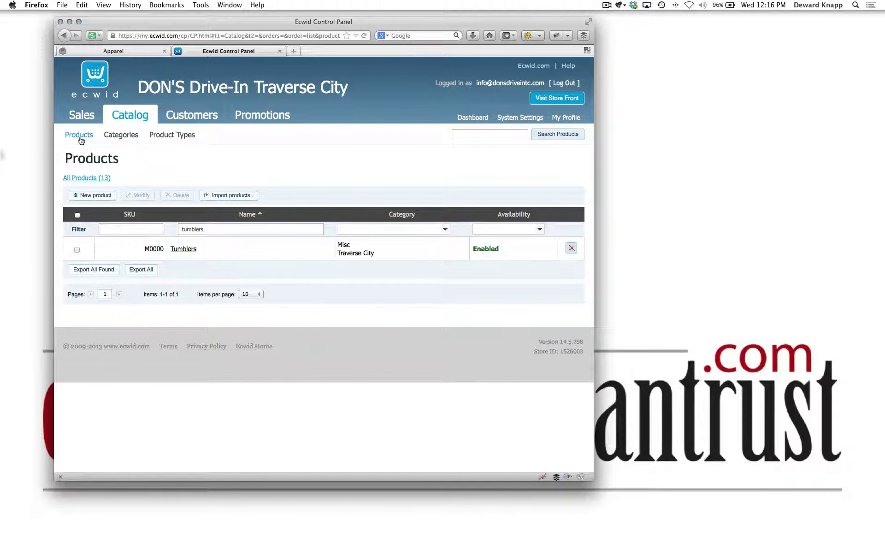
{"action": "left_click", "coordinate": [69, 116]}
{"action": "left_click", "coordinate": [129, 119]}
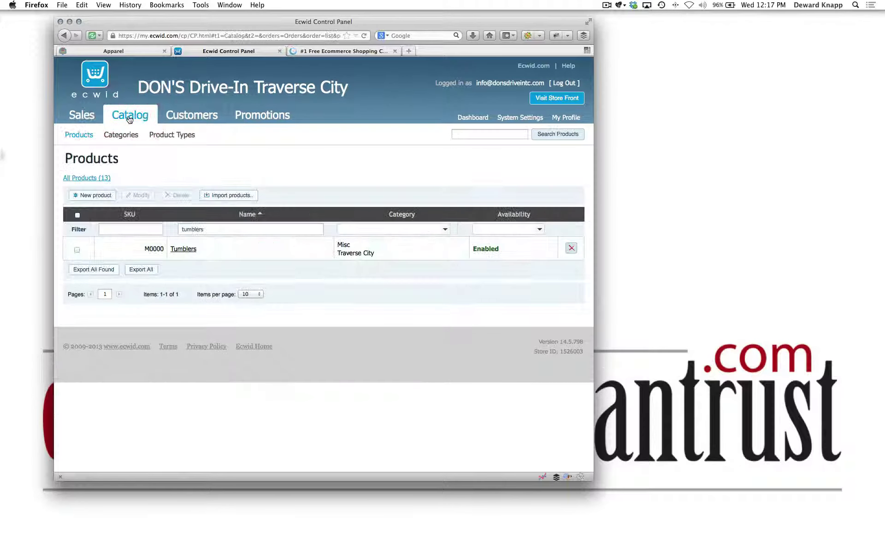
{"action": "left_click", "coordinate": [79, 135]}
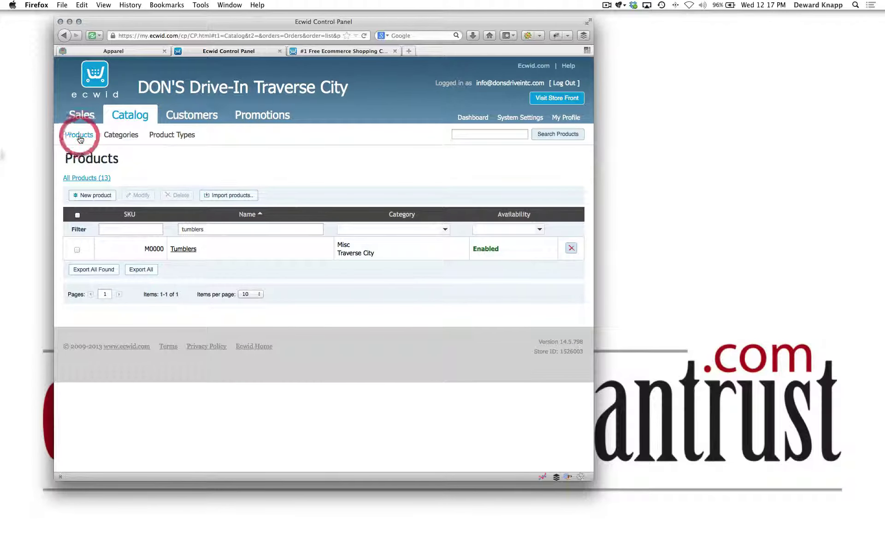
{"action": "double_click", "coordinate": [183, 229]}
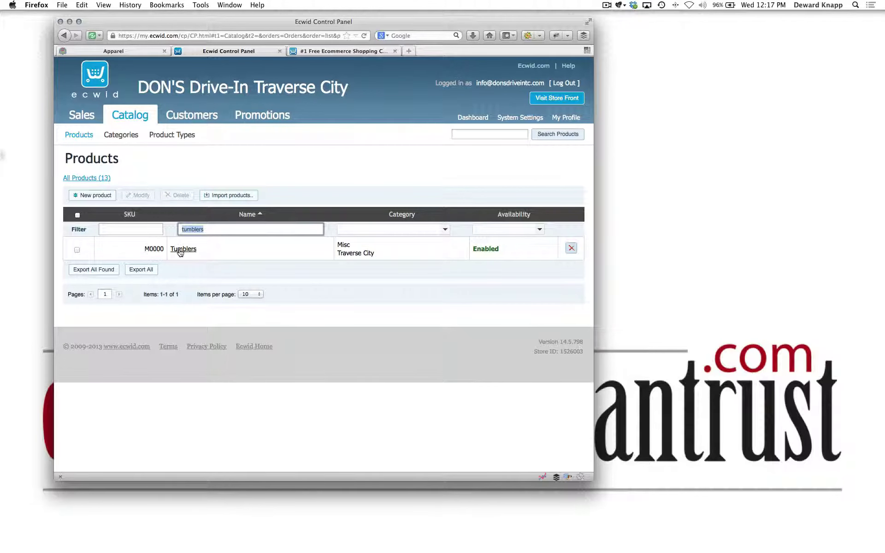
Step: Duplicate Tumblers into a new product prefilled with SKU 00001, weight 0.35 and price 15.00
{"action": "left_click", "coordinate": [180, 252]}
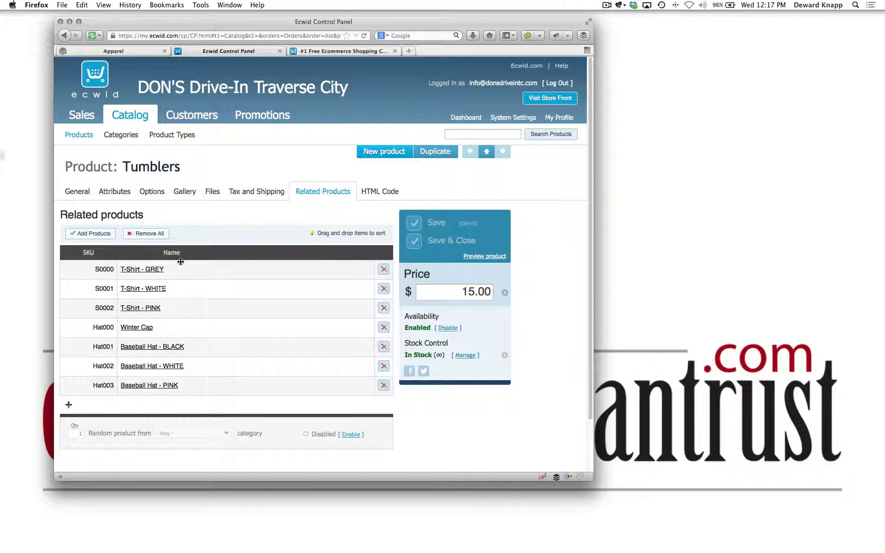
{"action": "left_click", "coordinate": [77, 192]}
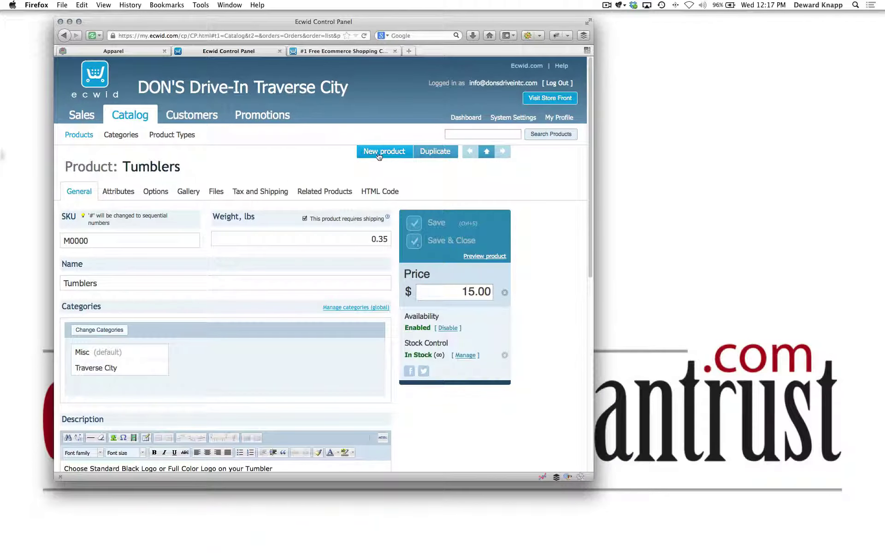
{"action": "left_click", "coordinate": [436, 152]}
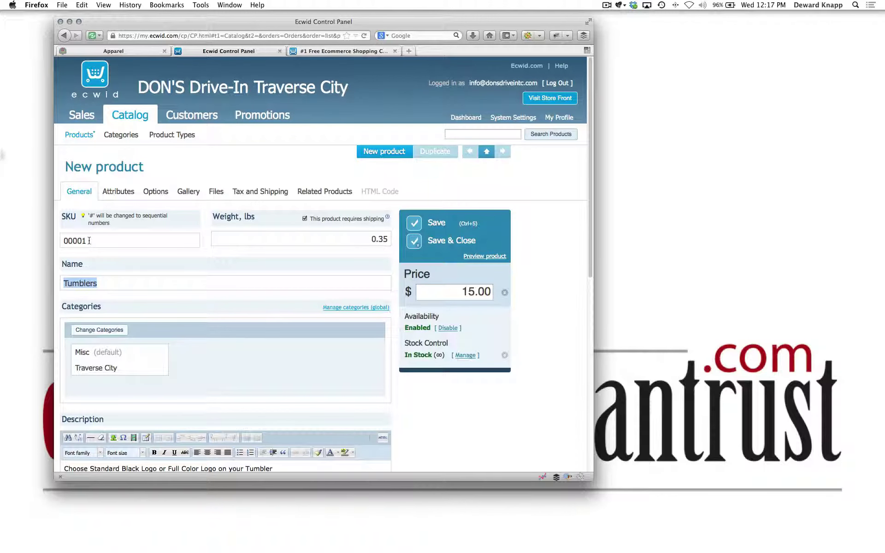
Step: Set the SKU to M0001, weight to 0.50 and name to DON'S Coffee Mug
{"action": "left_click", "coordinate": [68, 242]}
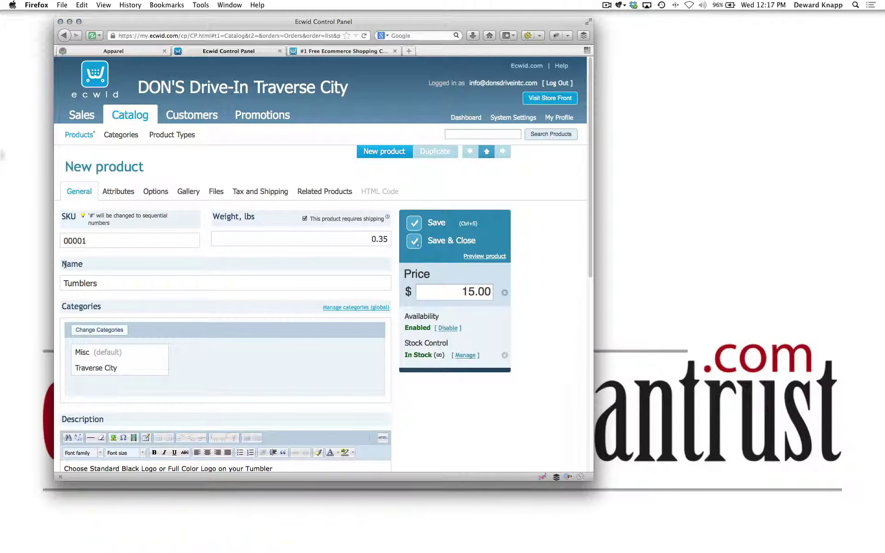
{"action": "key", "text": "BackSpace"}
{"action": "type", "text": "M"}
{"action": "left_click", "coordinate": [382, 238]}
{"action": "key", "text": "BackSpace"}
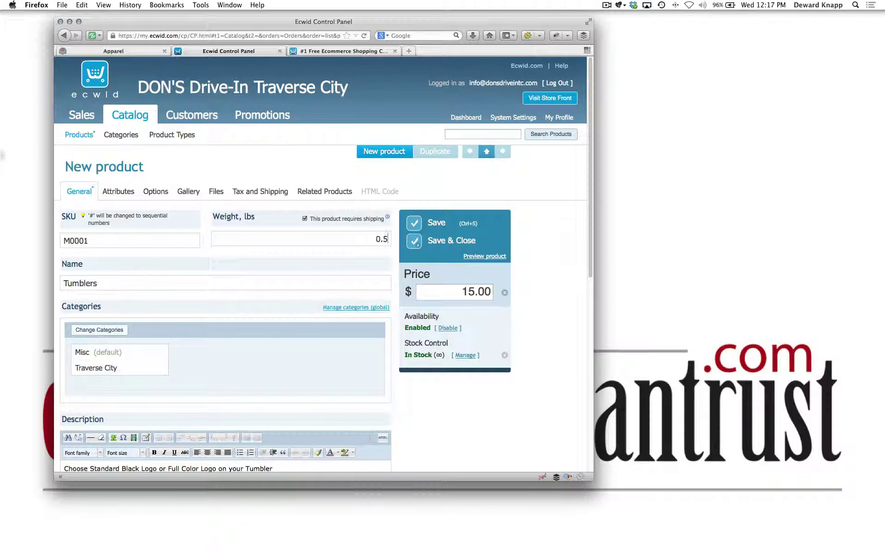
{"action": "key", "text": "Tab"}
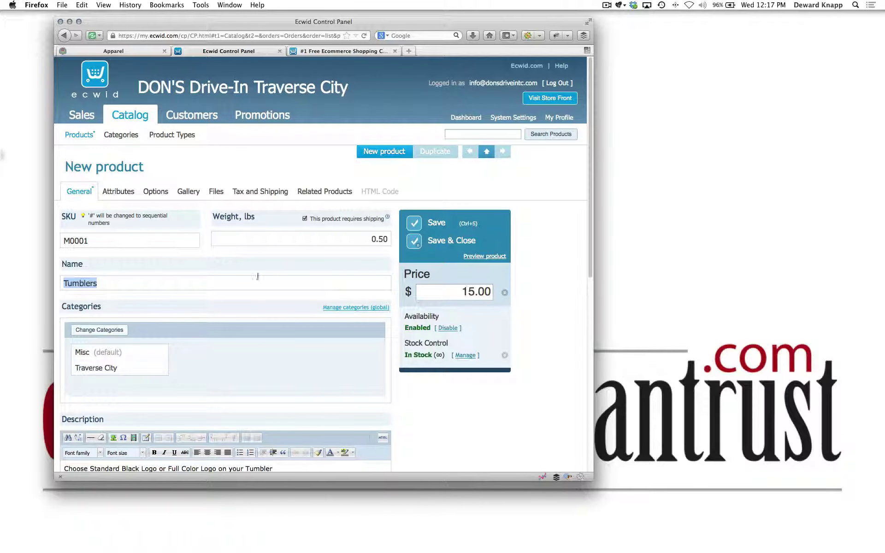
{"action": "type", "text": "Coffee Mug"}
{"action": "key", "text": "super+Left"}
{"action": "type", "text": "DON'S"}
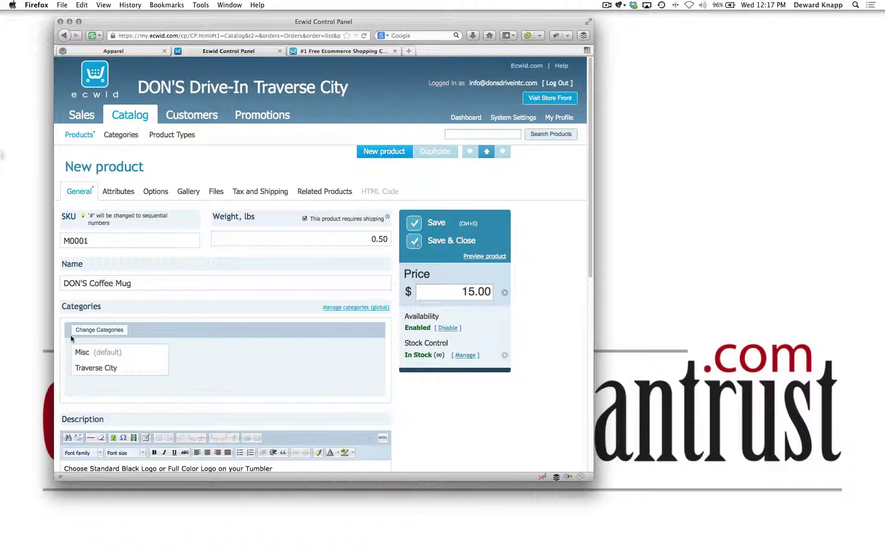
Step: Replace the old Tumblers description with a white coffee mug description
{"action": "mouse_move", "coordinate": [91, 366]}
{"action": "scroll", "coordinate": [91, 369], "scroll_direction": "down", "scroll_amount": 3}
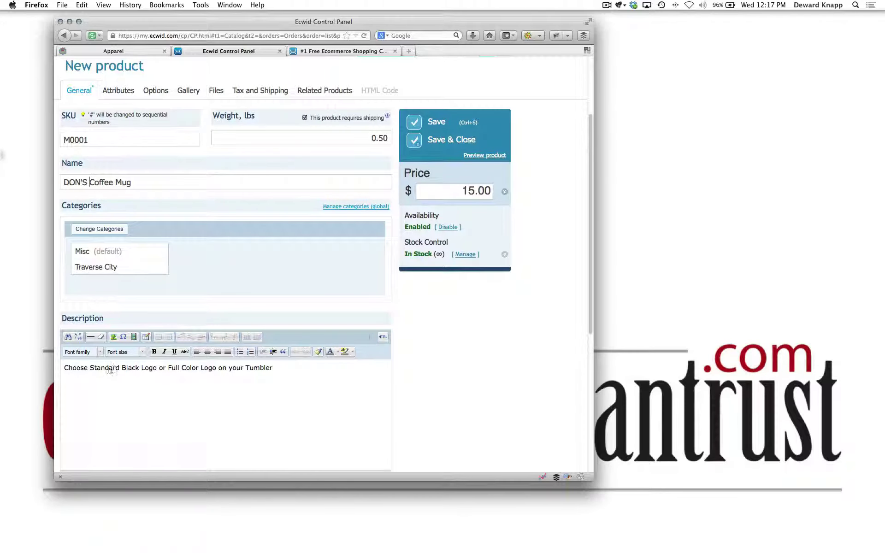
{"action": "double_click", "coordinate": [111, 369]}
{"action": "triple_click", "coordinate": [135, 370]}
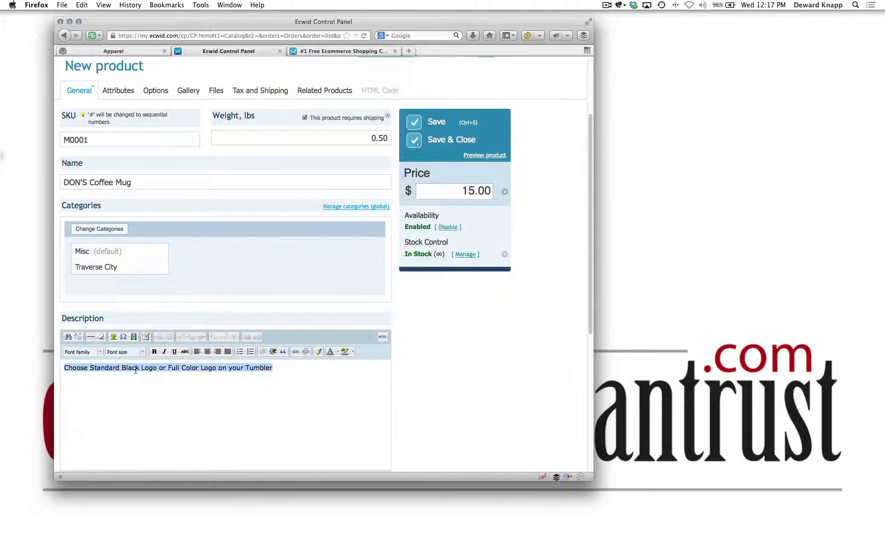
{"action": "type", "text": "Whi"}
{"action": "left_click", "coordinate": [468, 192]}
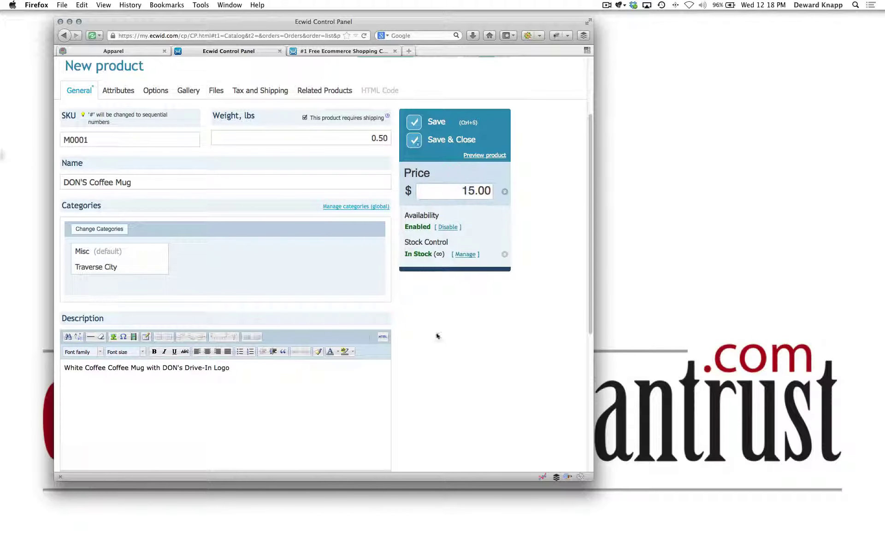
Step: Replace the tumbler product image with DONS_CoffeeMug900x868.jpg
{"action": "scroll", "coordinate": [227, 349], "scroll_direction": "down", "scroll_amount": 7}
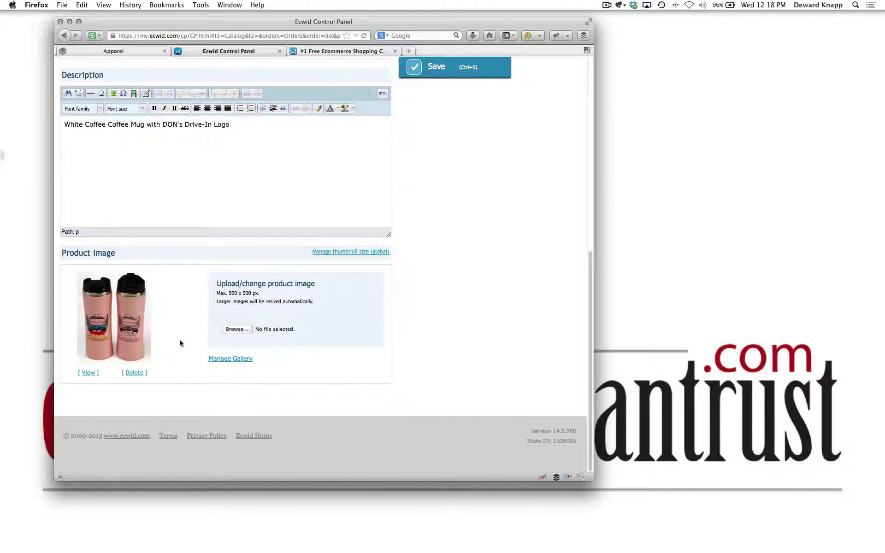
{"action": "scroll", "coordinate": [448, 129], "scroll_direction": "up", "scroll_amount": 3}
{"action": "scroll", "coordinate": [438, 340], "scroll_direction": "down", "scroll_amount": 3}
{"action": "left_click", "coordinate": [135, 373]}
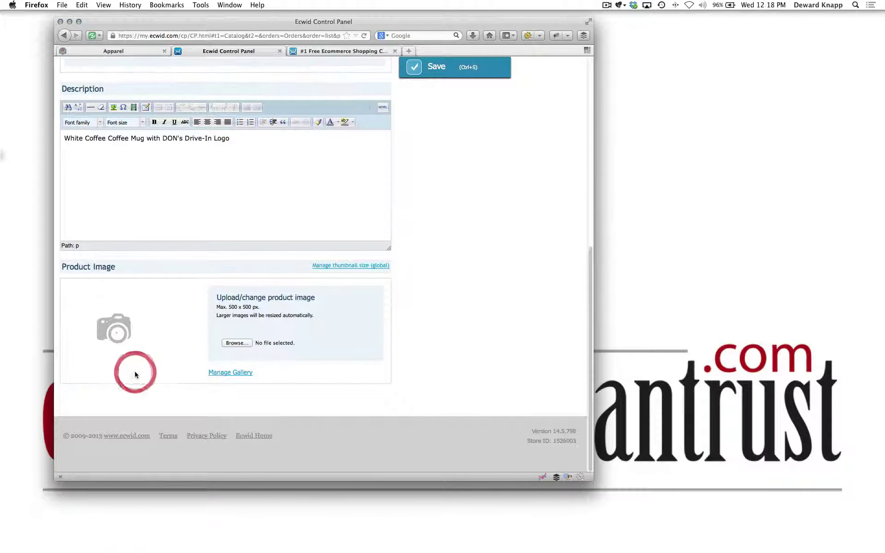
{"action": "left_click", "coordinate": [243, 346]}
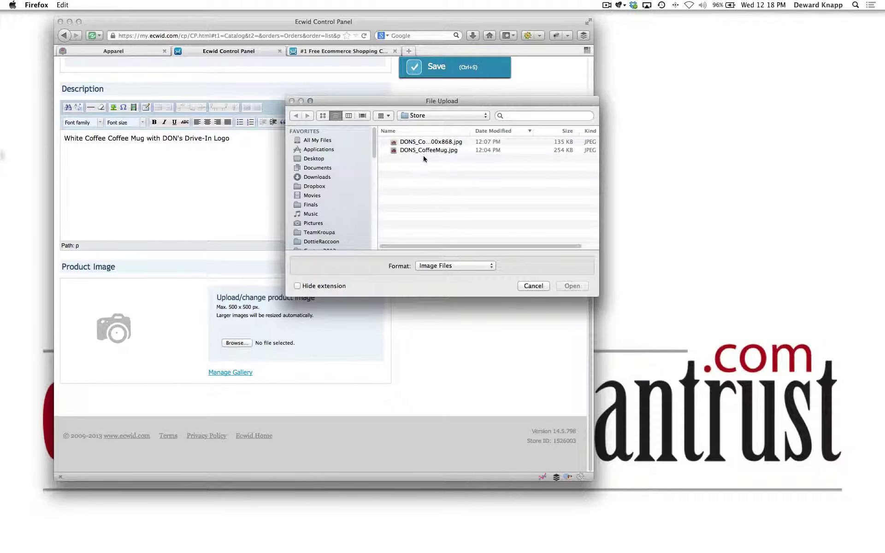
{"action": "left_click", "coordinate": [423, 143]}
{"action": "left_click", "coordinate": [572, 285]}
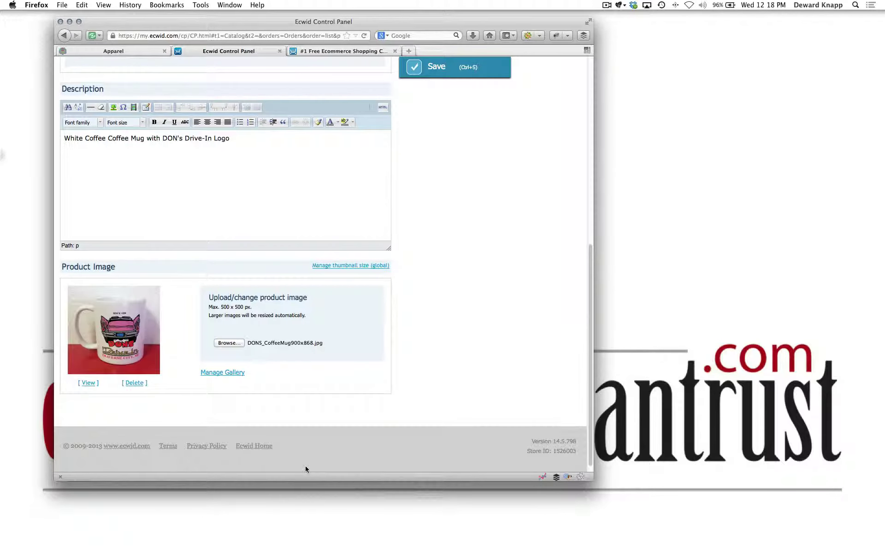
Step: Delete the Side by Side, Single Color and Full Color tumbler pictures from the gallery
{"action": "left_click", "coordinate": [216, 373]}
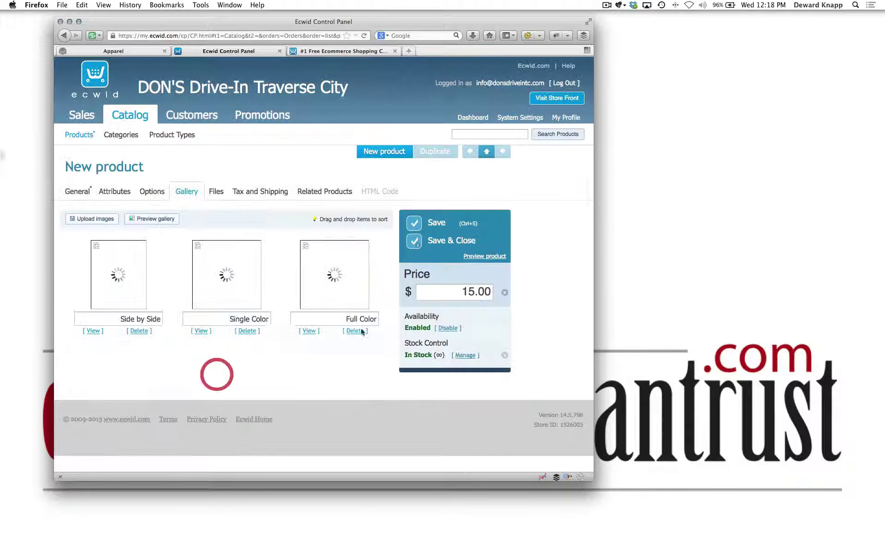
{"action": "left_click", "coordinate": [140, 331]}
{"action": "left_click", "coordinate": [141, 331]}
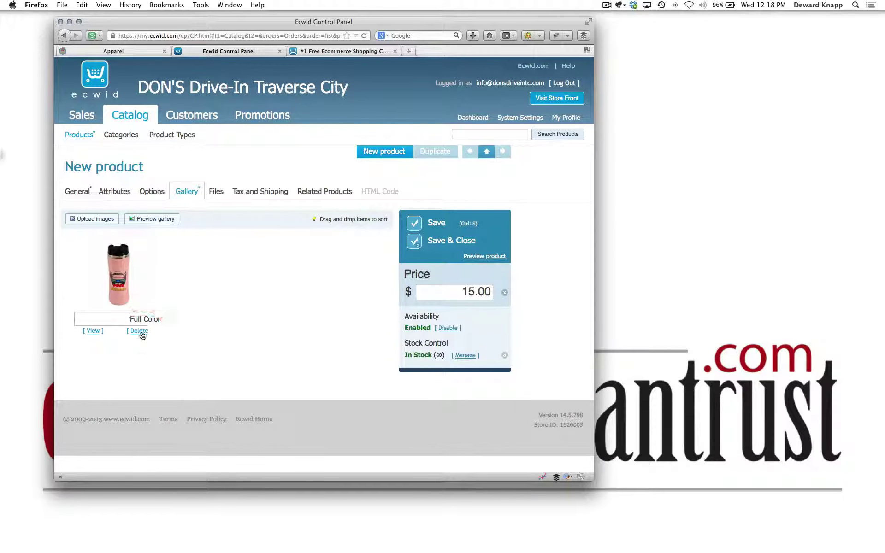
{"action": "left_click", "coordinate": [140, 331]}
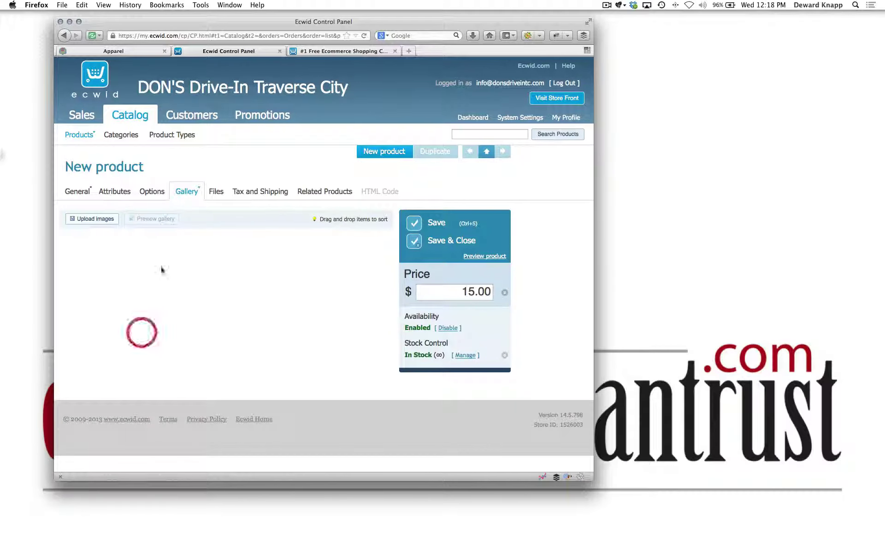
{"action": "left_click", "coordinate": [90, 219]}
Step: Upload DONS_CoffeeMug.jpg and DONS_CoffeeMug900x868.jpg to the gallery, dropping the empty third slot
{"action": "left_click", "coordinate": [302, 255]}
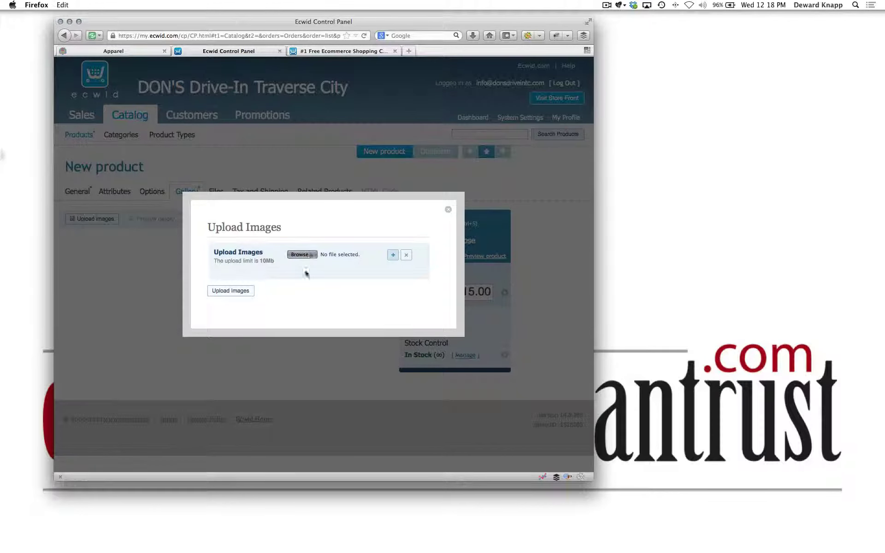
{"action": "double_click", "coordinate": [405, 150]}
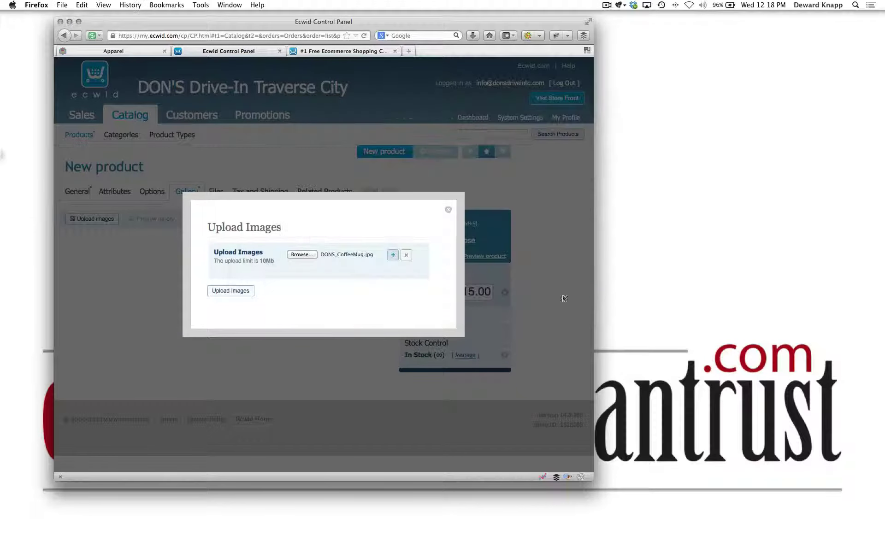
{"action": "left_click", "coordinate": [393, 256]}
{"action": "left_click", "coordinate": [393, 271]}
{"action": "left_click", "coordinate": [296, 271]}
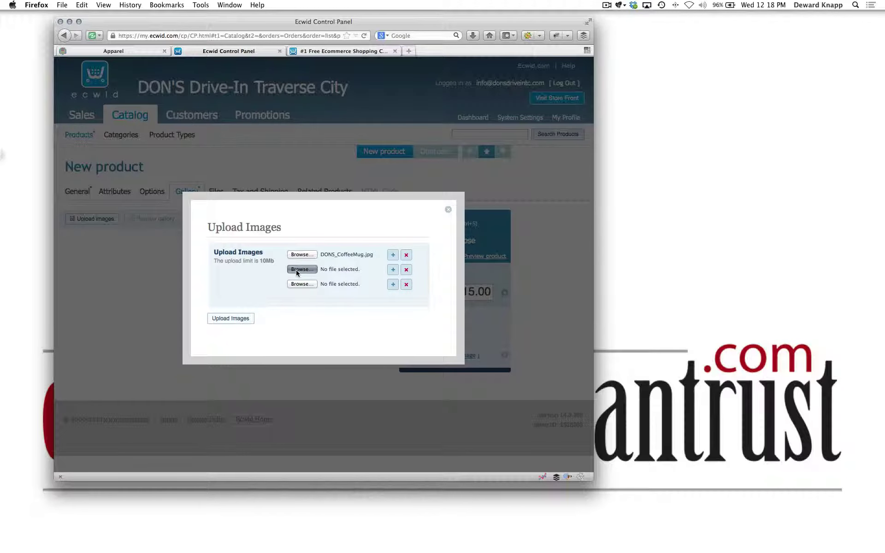
{"action": "left_click", "coordinate": [413, 142]}
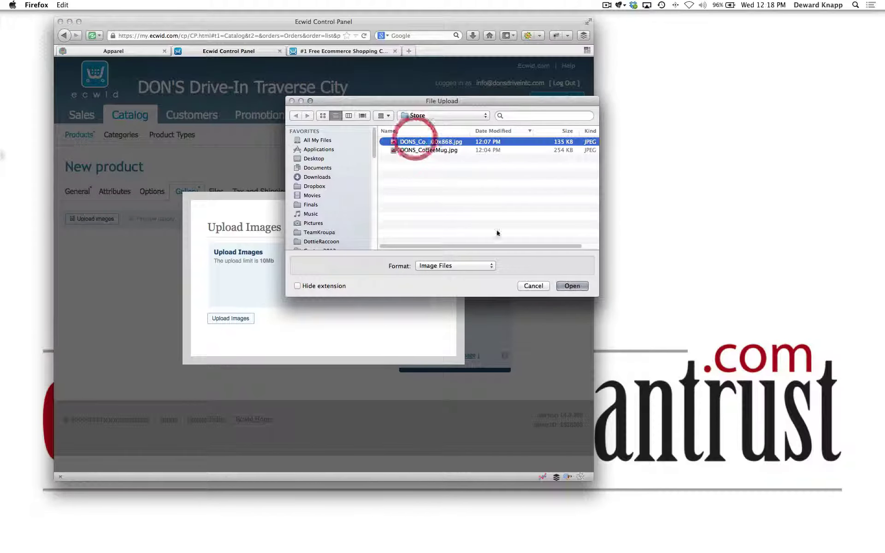
{"action": "left_click", "coordinate": [575, 286]}
{"action": "left_click", "coordinate": [297, 284]}
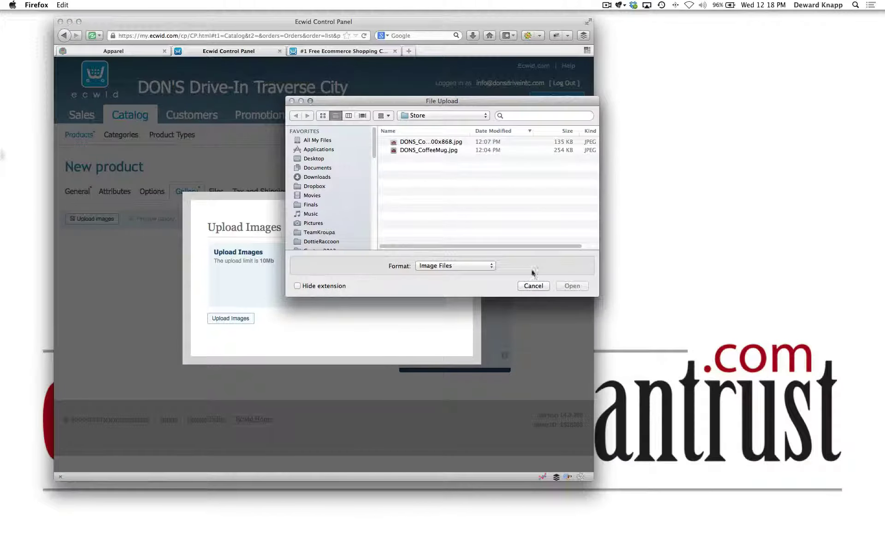
{"action": "left_click", "coordinate": [534, 286]}
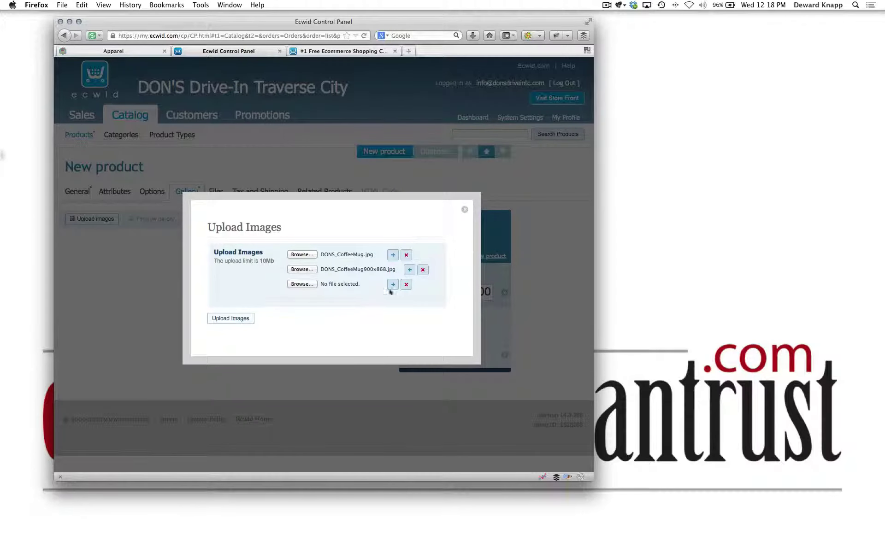
{"action": "left_click", "coordinate": [407, 286]}
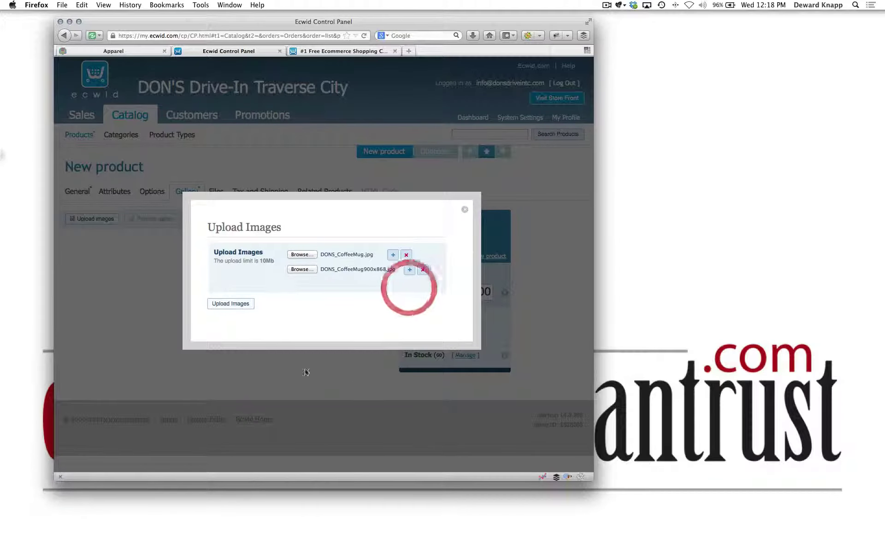
{"action": "left_click", "coordinate": [232, 305]}
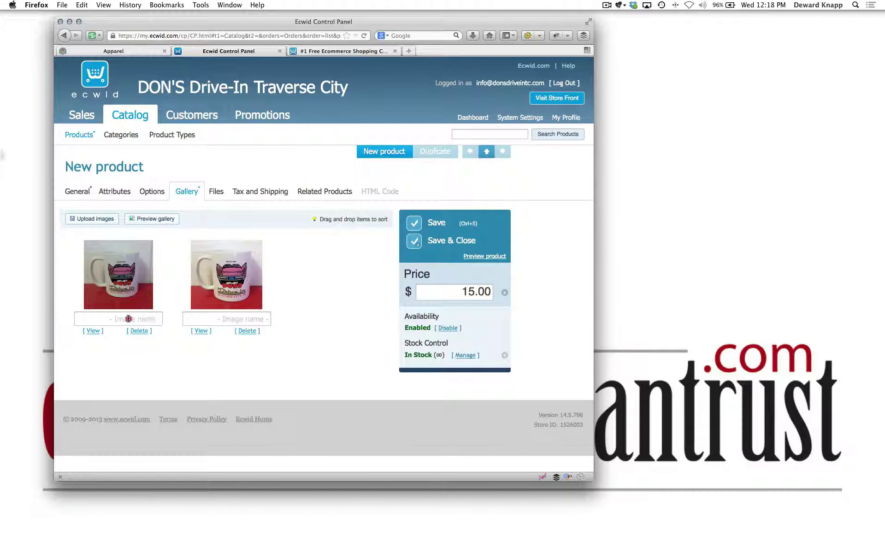
Step: Caption the two mug gallery images Front and Side, then save DON'S Coffee Mug
{"action": "left_click", "coordinate": [128, 319]}
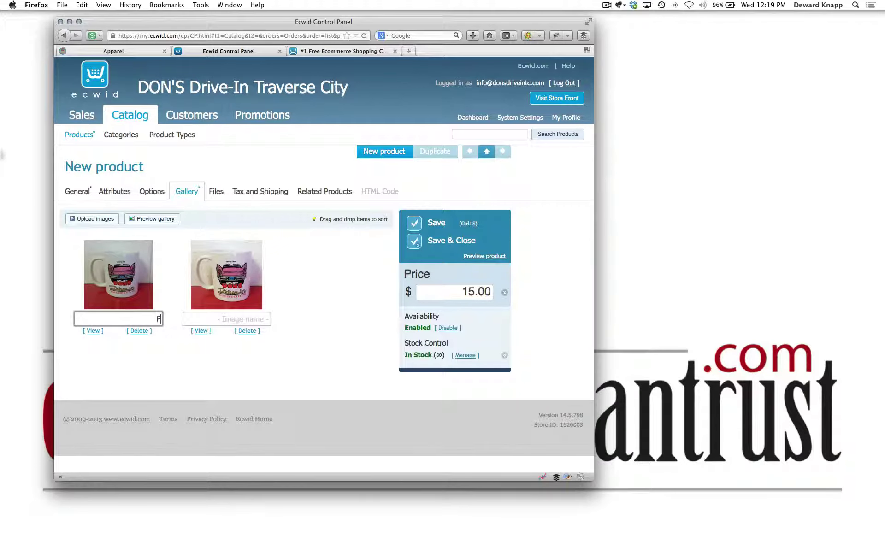
{"action": "left_click", "coordinate": [226, 319]}
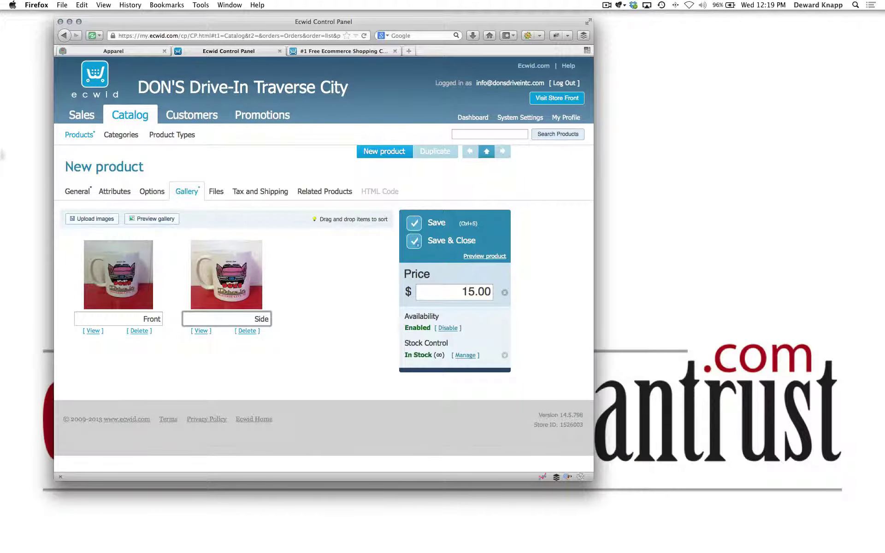
{"action": "left_click", "coordinate": [250, 392]}
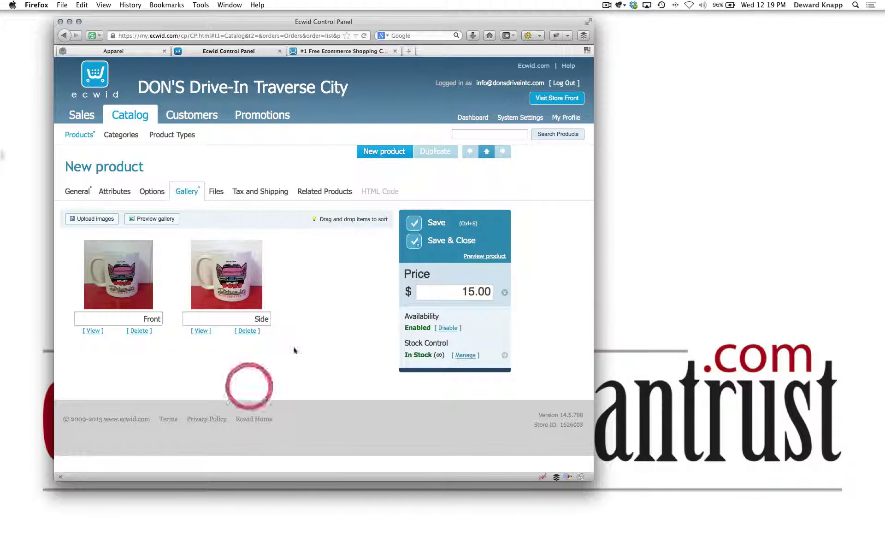
{"action": "left_click", "coordinate": [420, 224]}
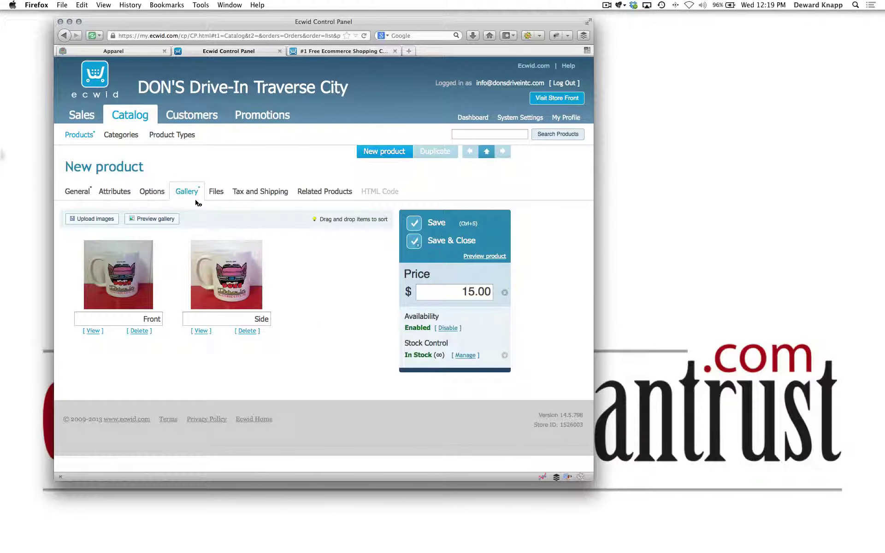
Step: Delete the mug's Color option and both the Front and Side gallery images
{"action": "left_click", "coordinate": [117, 192]}
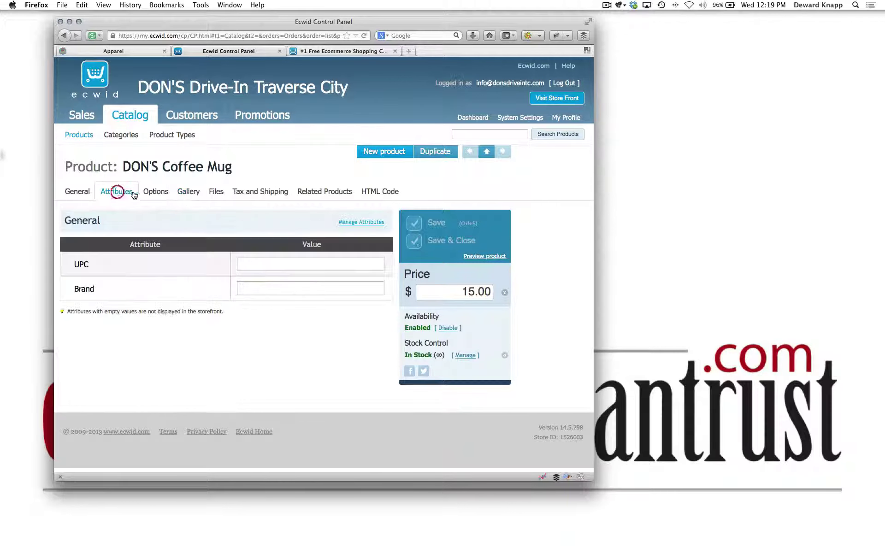
{"action": "left_click", "coordinate": [154, 192]}
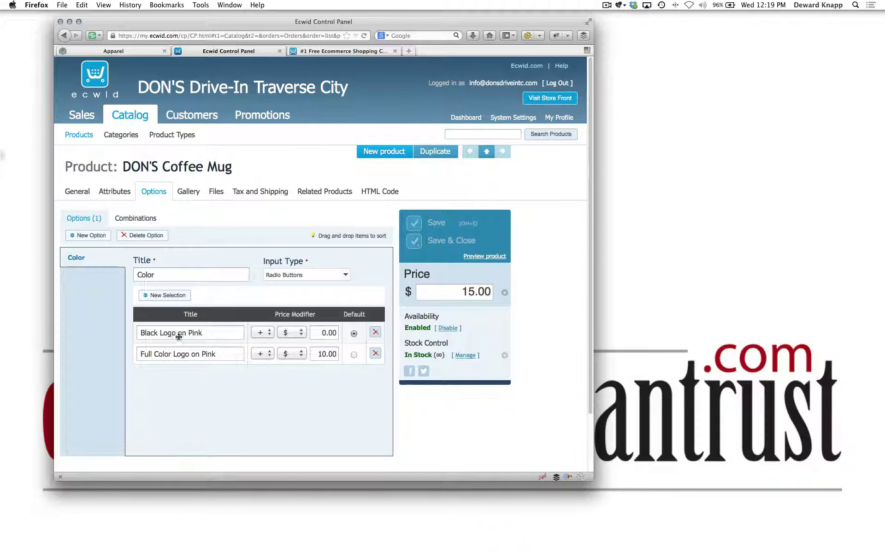
{"action": "left_click", "coordinate": [160, 235]}
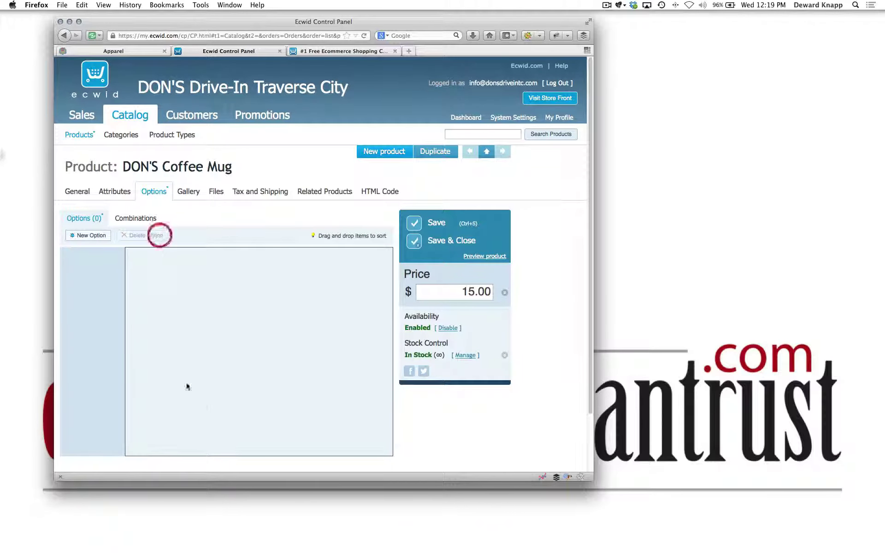
{"action": "left_click", "coordinate": [186, 192]}
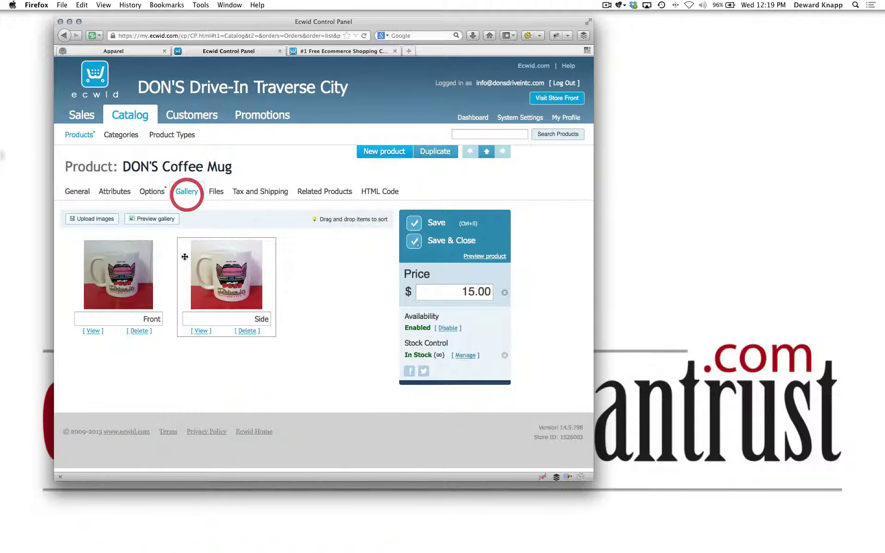
{"action": "left_click", "coordinate": [142, 332]}
{"action": "left_click", "coordinate": [142, 332]}
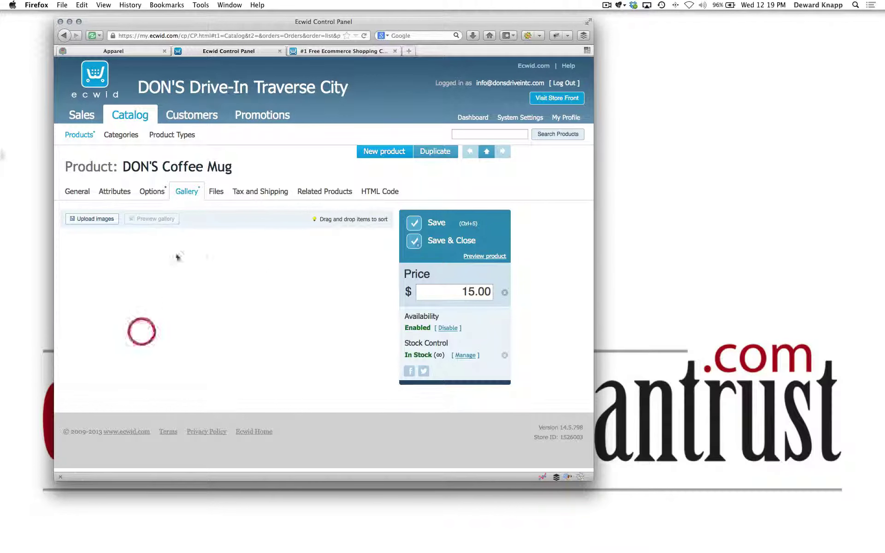
Step: Move through Files and Tax and Shipping to the seven-item Related Products list
{"action": "left_click", "coordinate": [216, 193]}
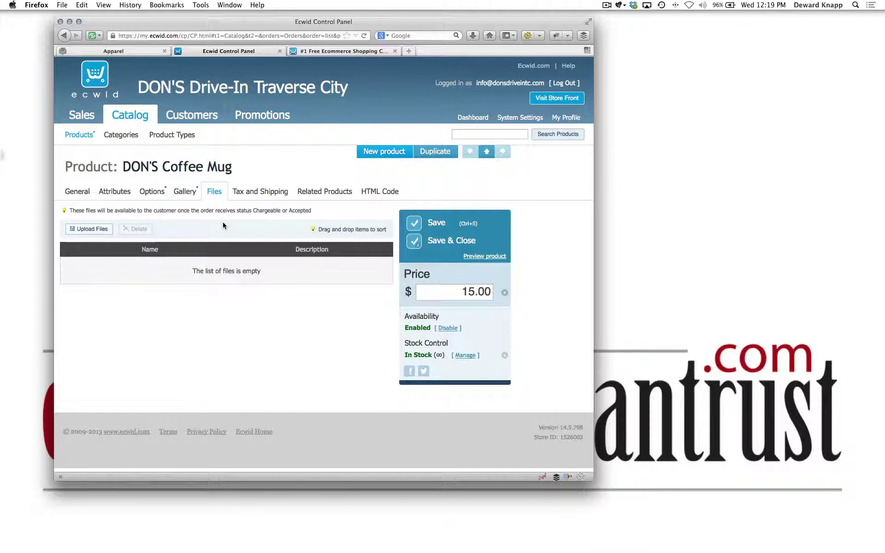
{"action": "left_click", "coordinate": [259, 197]}
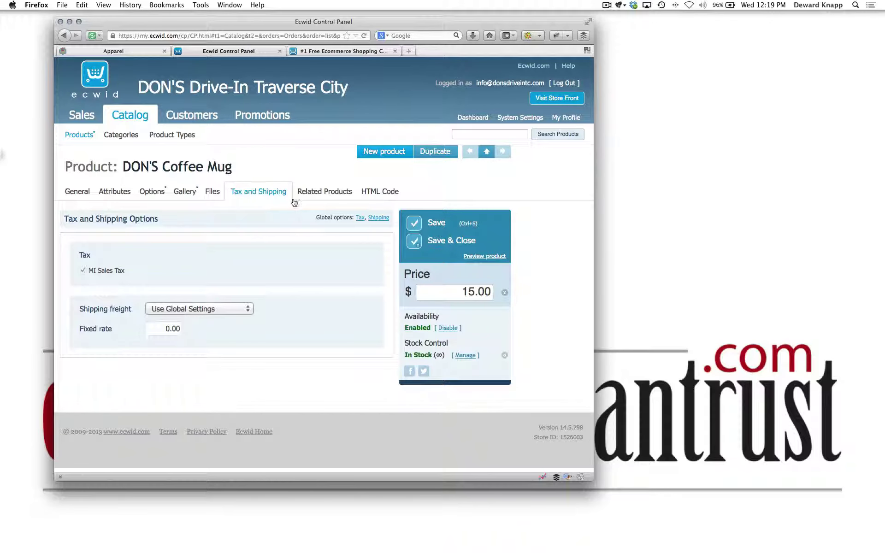
{"action": "left_click", "coordinate": [317, 196]}
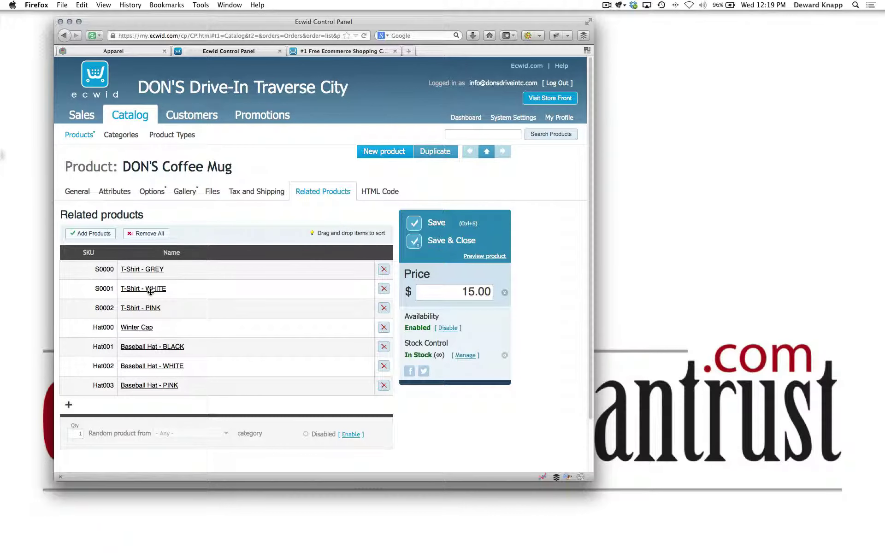
Step: Trim related products, add Tumblers, and order Tumblers first and Winter Cap second
{"action": "left_click", "coordinate": [384, 346]}
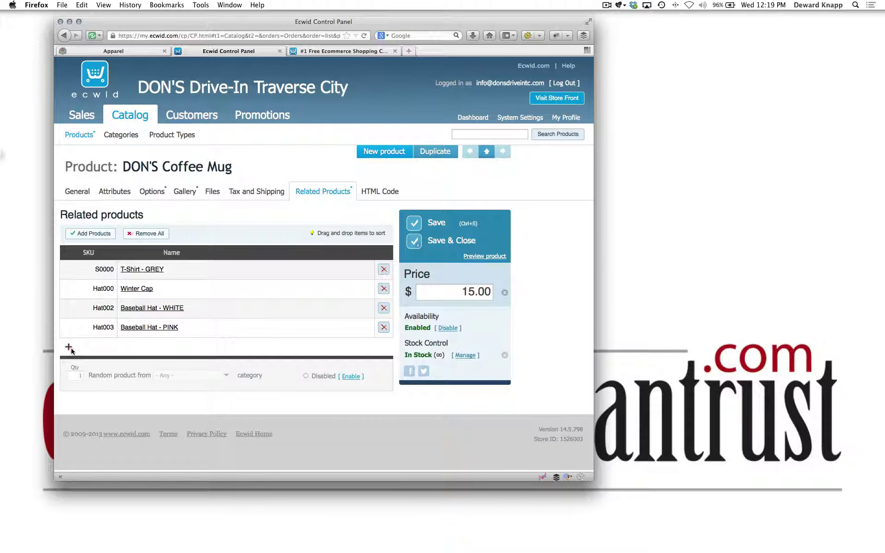
{"action": "left_click", "coordinate": [85, 239]}
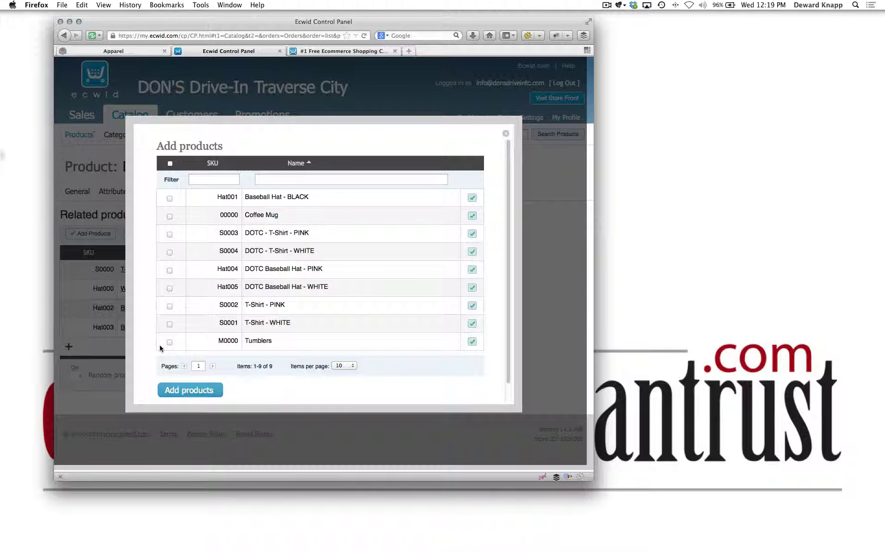
{"action": "left_click", "coordinate": [189, 391]}
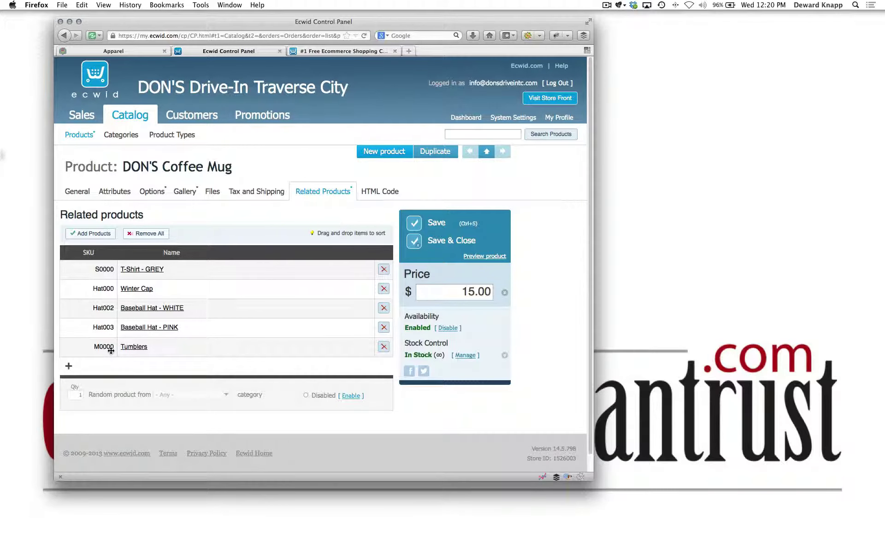
{"action": "left_click_drag", "start_coordinate": [71, 347], "coordinate": [66, 267]}
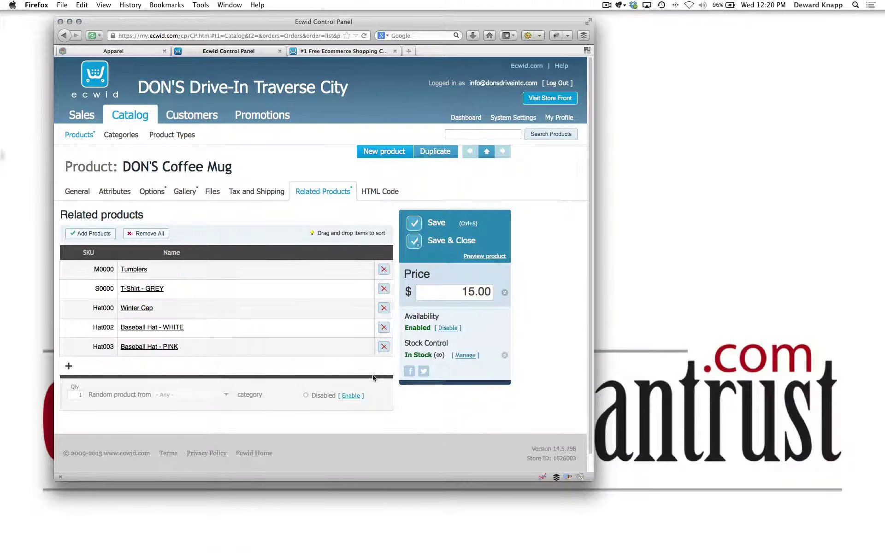
{"action": "left_click_drag", "start_coordinate": [77, 308], "coordinate": [74, 285]}
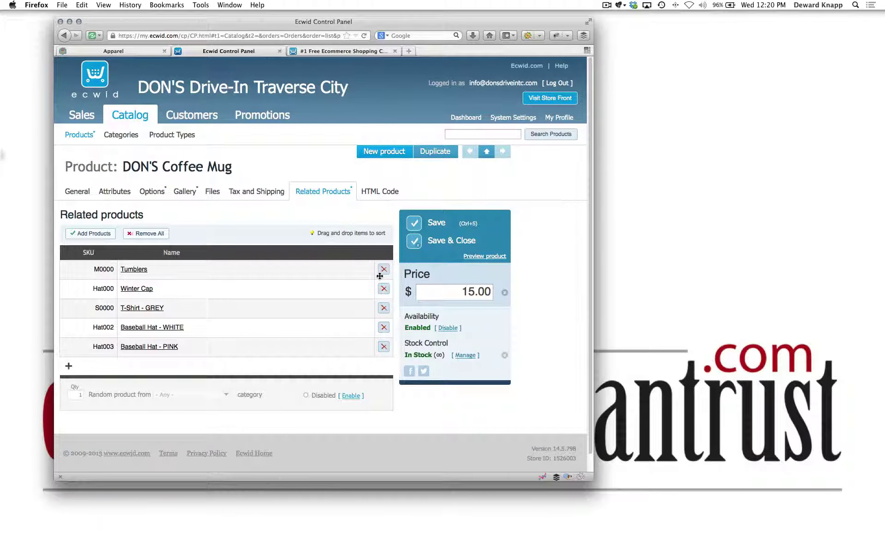
Step: Set the mug's price to 10 and save and close the product
{"action": "left_click", "coordinate": [467, 292]}
{"action": "type", "text": "10"}
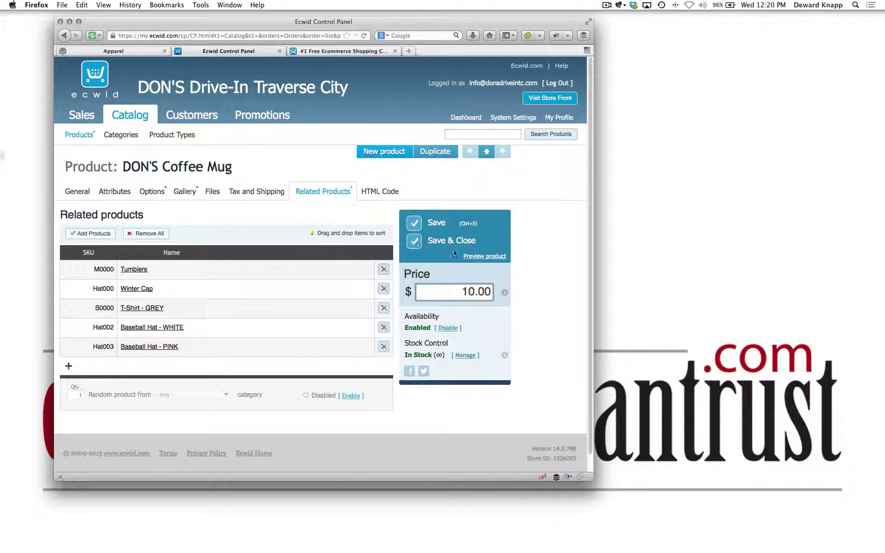
{"action": "left_click", "coordinate": [416, 241]}
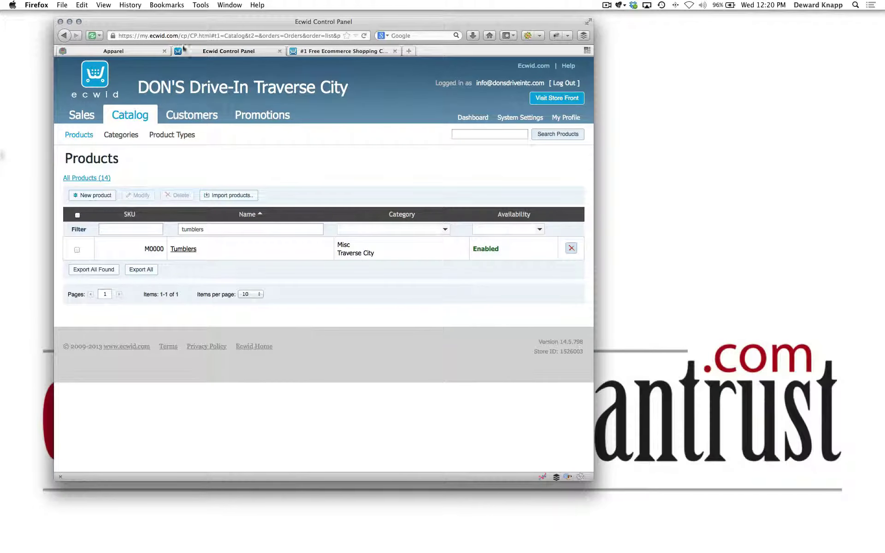
Step: Reload the storefront and open DON'S Coffee Mug's $10.00 page from the Misc category
{"action": "left_click", "coordinate": [147, 55]}
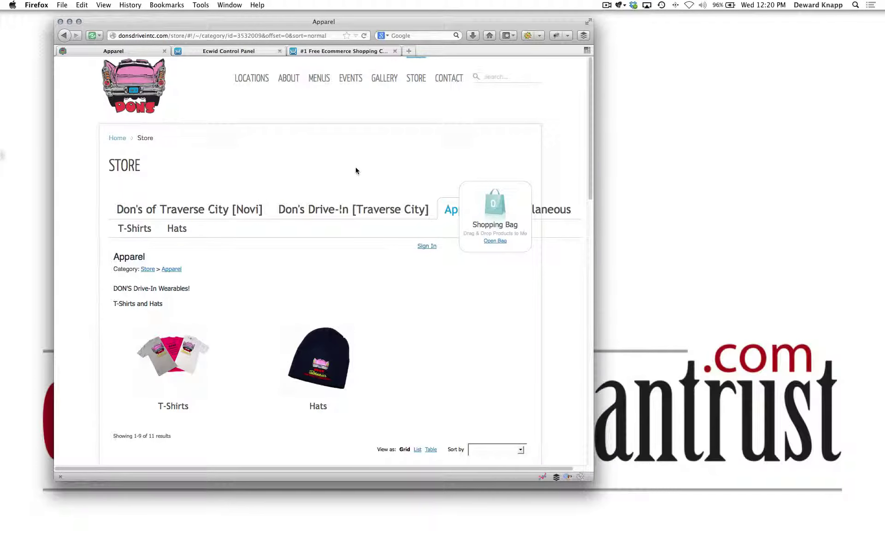
{"action": "right_click", "coordinate": [95, 362]}
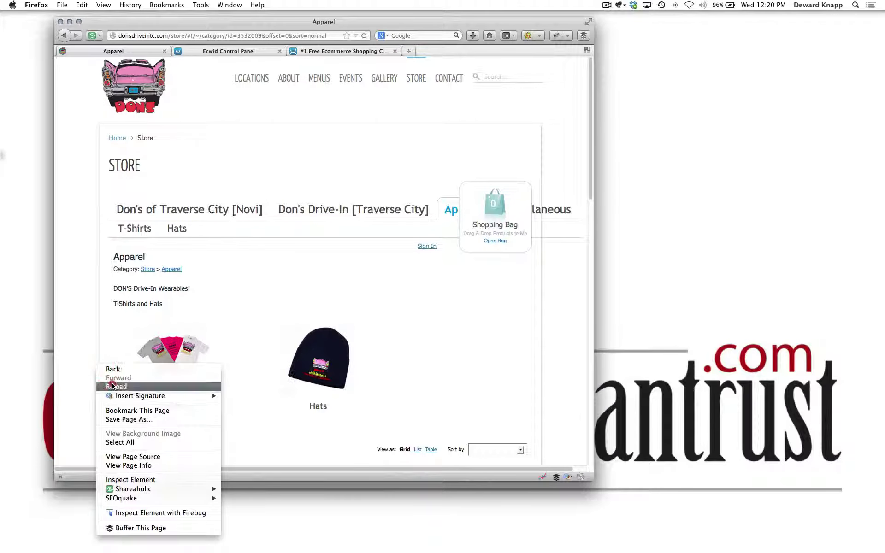
{"action": "left_click", "coordinate": [113, 387]}
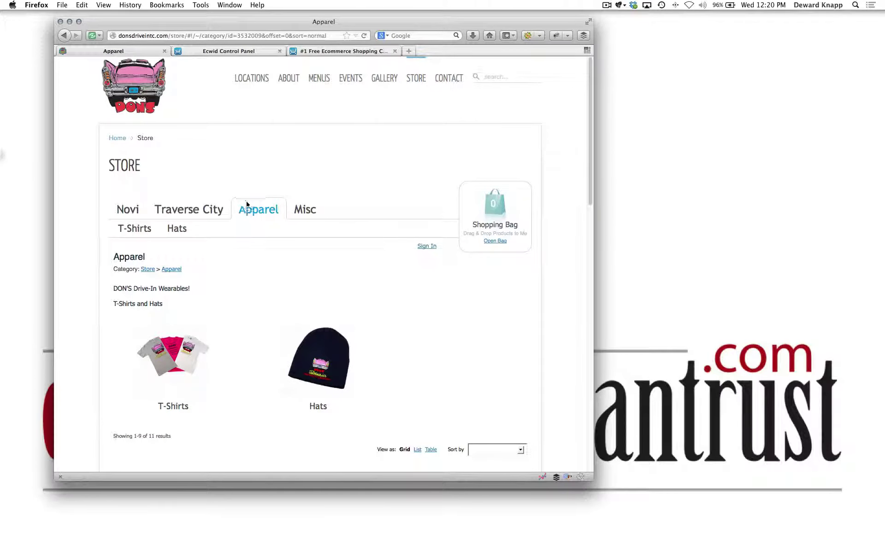
{"action": "left_click", "coordinate": [300, 209]}
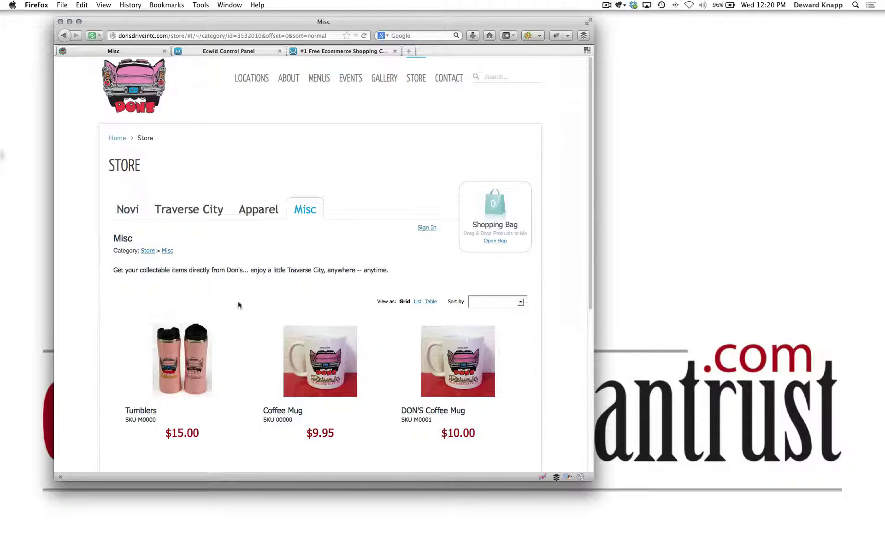
{"action": "scroll", "coordinate": [239, 305], "scroll_direction": "down", "scroll_amount": 5}
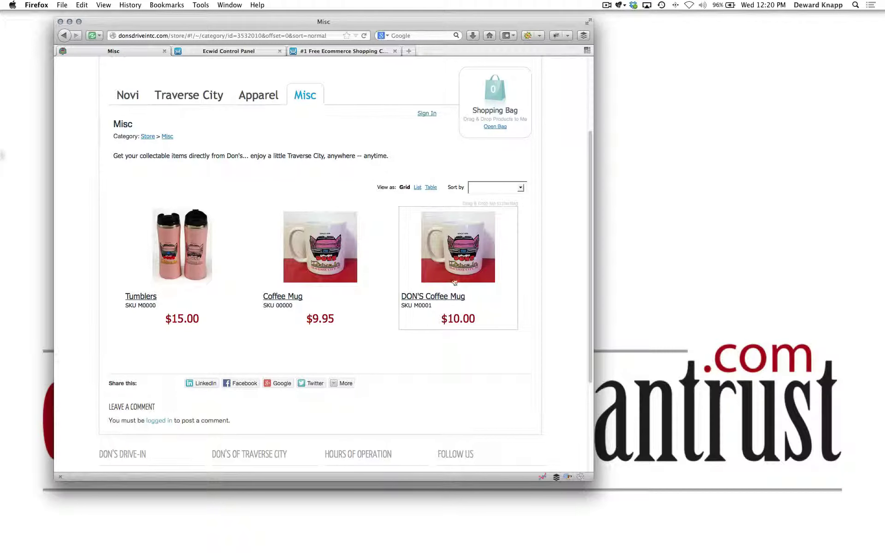
{"action": "left_click", "coordinate": [447, 297]}
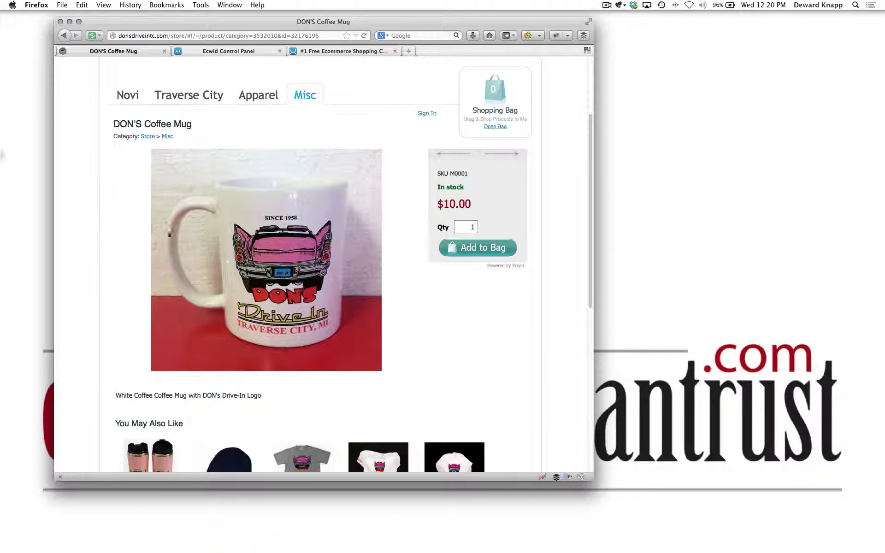
Step: Add DON'S Coffee Mug to the bag and view the bag with its $15.75 total
{"action": "scroll", "coordinate": [154, 242], "scroll_direction": "down", "scroll_amount": 5}
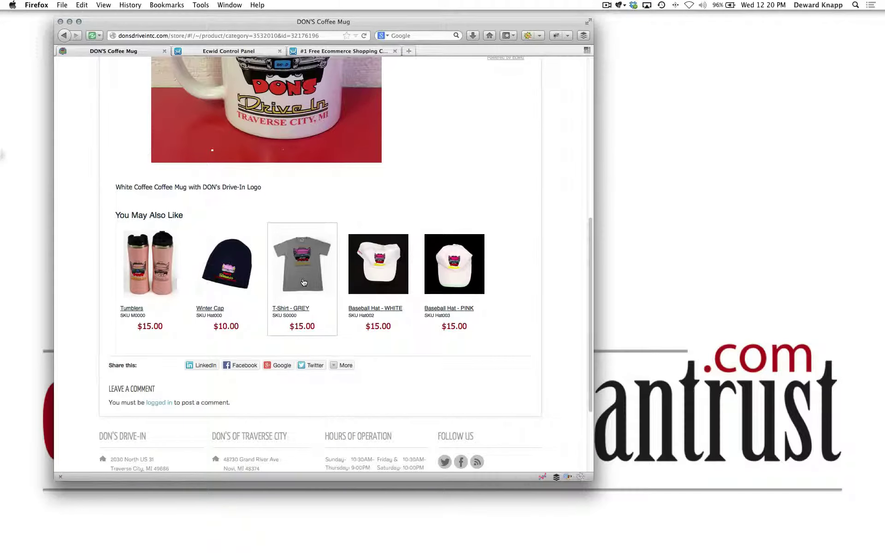
{"action": "scroll", "coordinate": [215, 369], "scroll_direction": "up", "scroll_amount": 7}
{"action": "scroll", "coordinate": [214, 369], "scroll_direction": "down", "scroll_amount": 3}
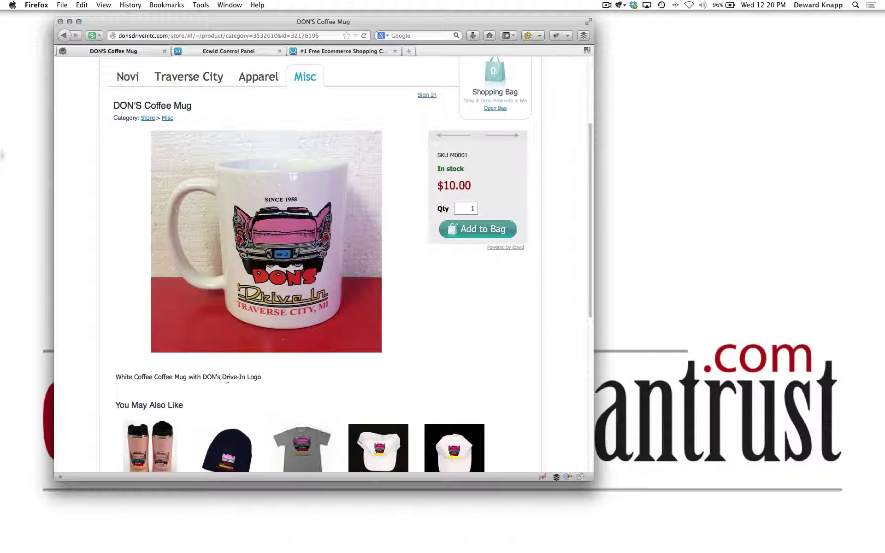
{"action": "left_click", "coordinate": [228, 379]}
{"action": "scroll", "coordinate": [277, 209], "scroll_direction": "up", "scroll_amount": 3}
{"action": "left_click", "coordinate": [495, 365]}
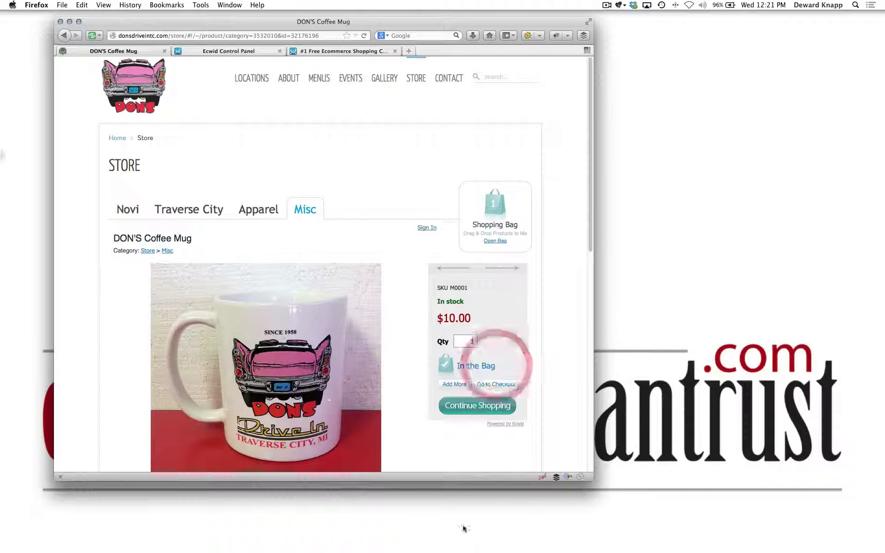
{"action": "left_click", "coordinate": [505, 386]}
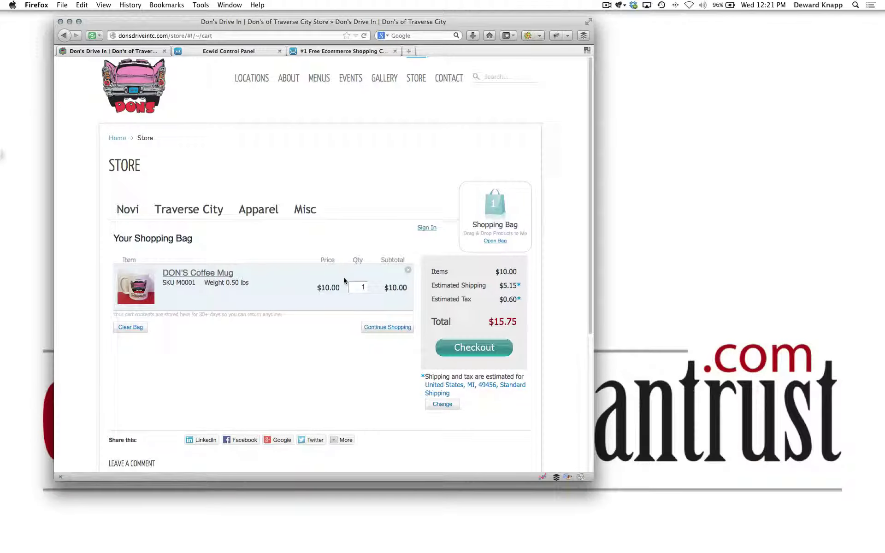